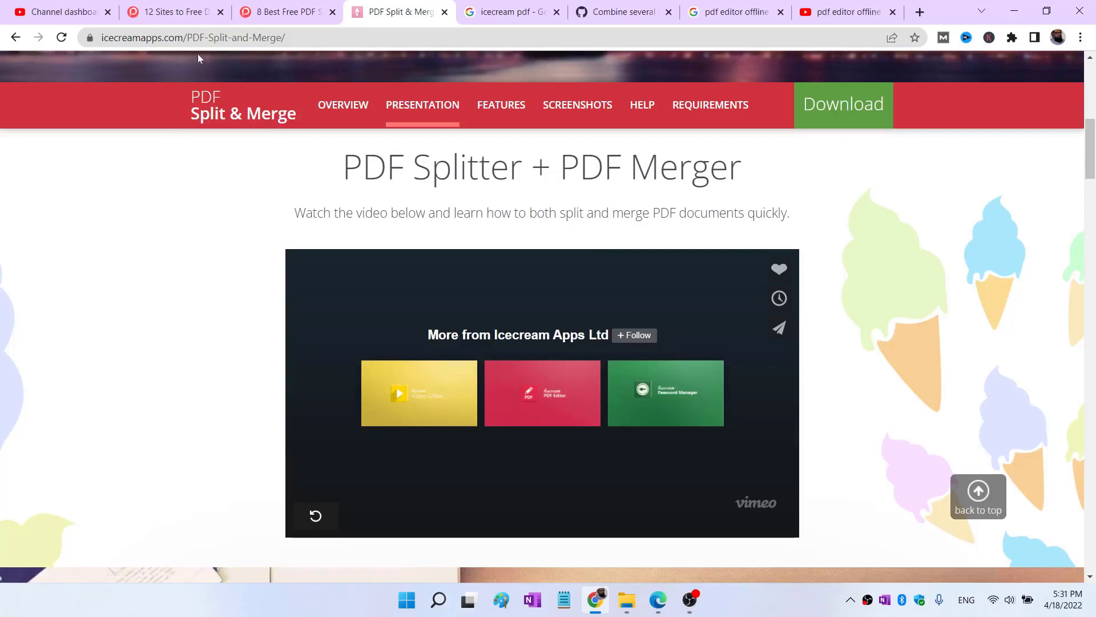
Download and install PDF Split & Merge in English, launch it, and close Chrome
{"action": "left_click", "coordinate": [858, 113]}
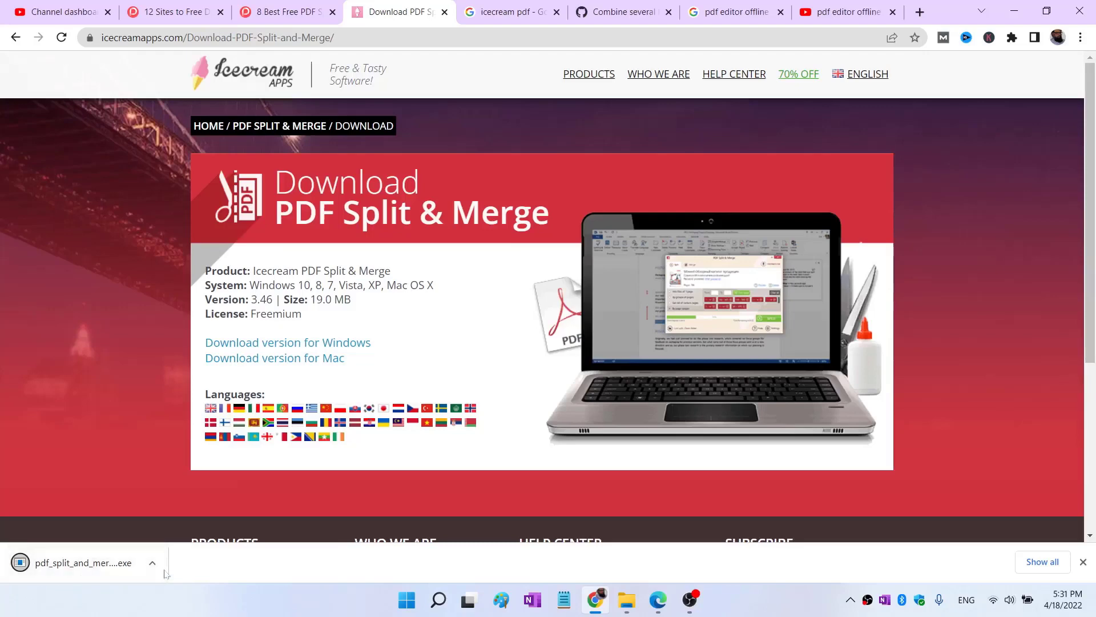
{"action": "left_click", "coordinate": [152, 563]}
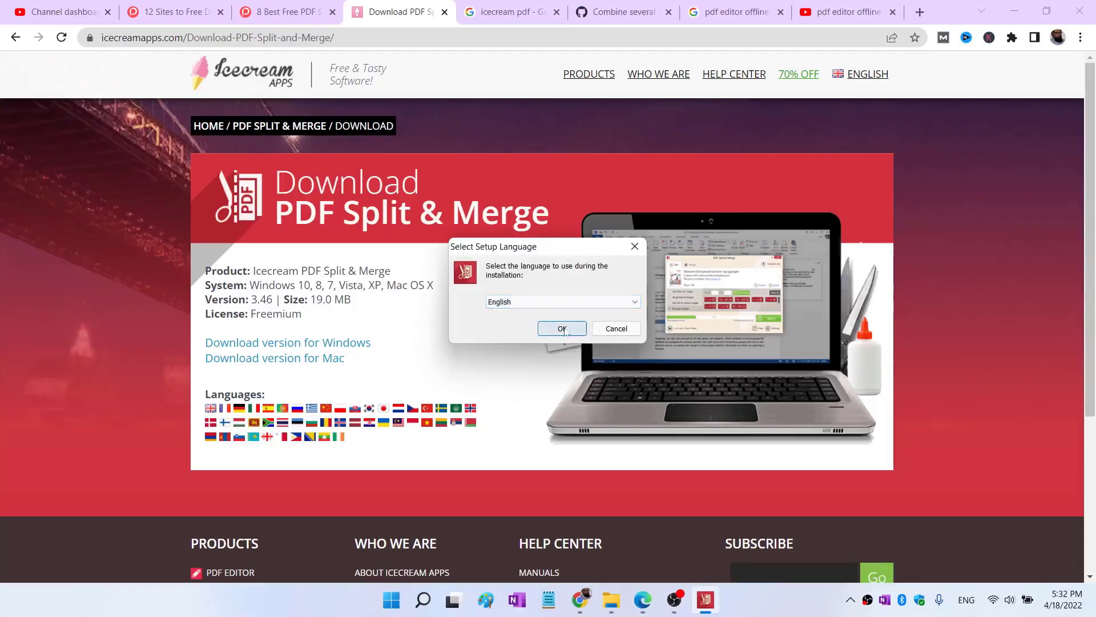
{"action": "left_click", "coordinate": [560, 327]}
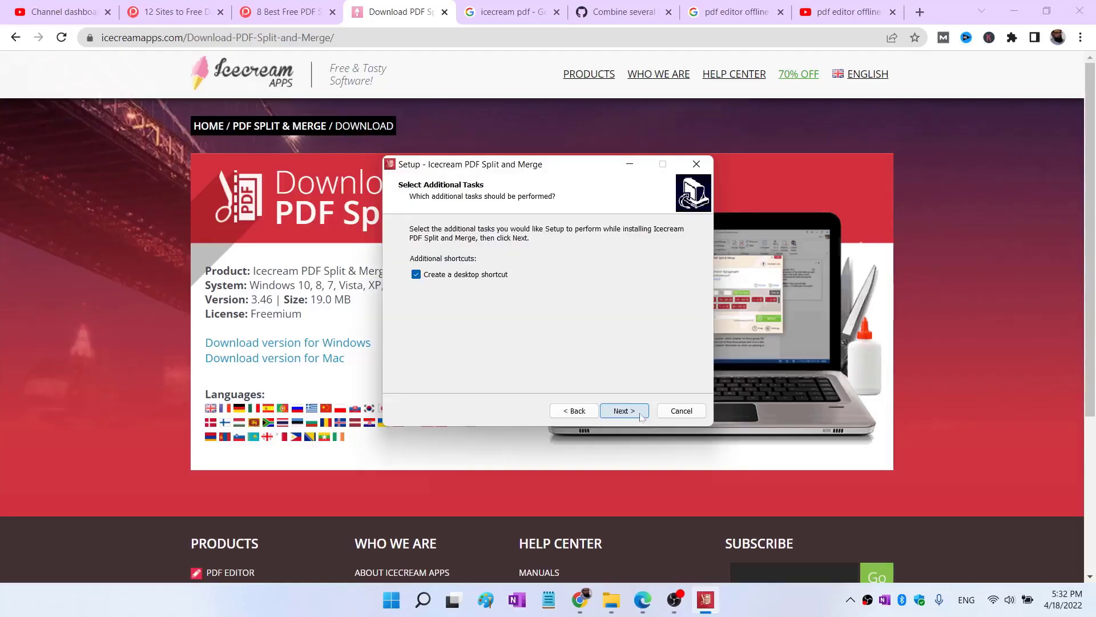
{"action": "left_click", "coordinate": [641, 416]}
{"action": "left_click", "coordinate": [633, 418]}
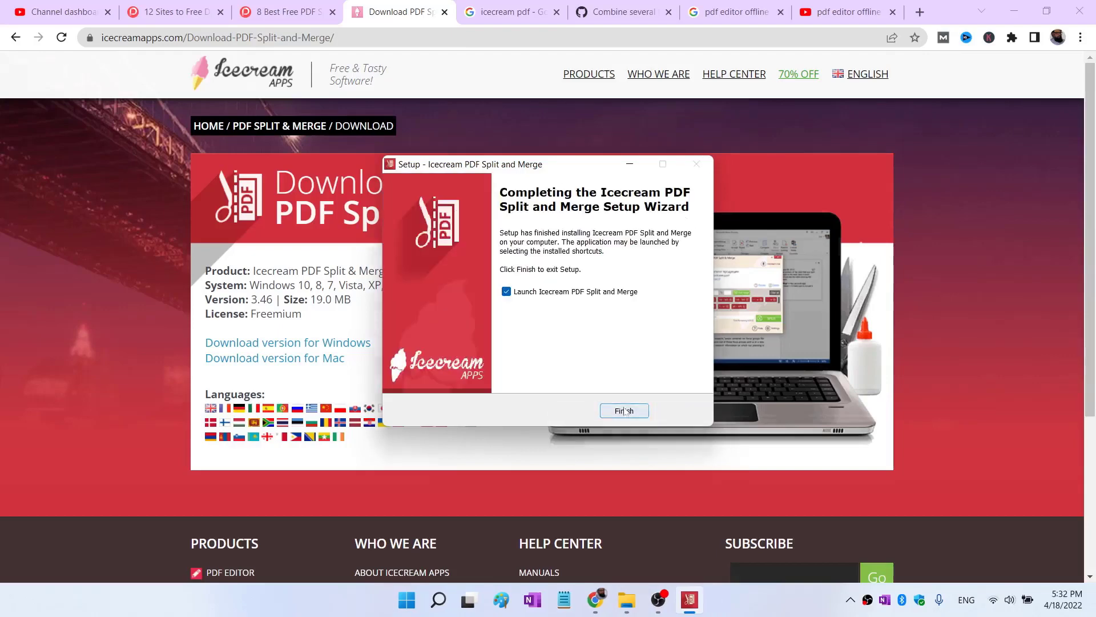
{"action": "left_click", "coordinate": [624, 411]}
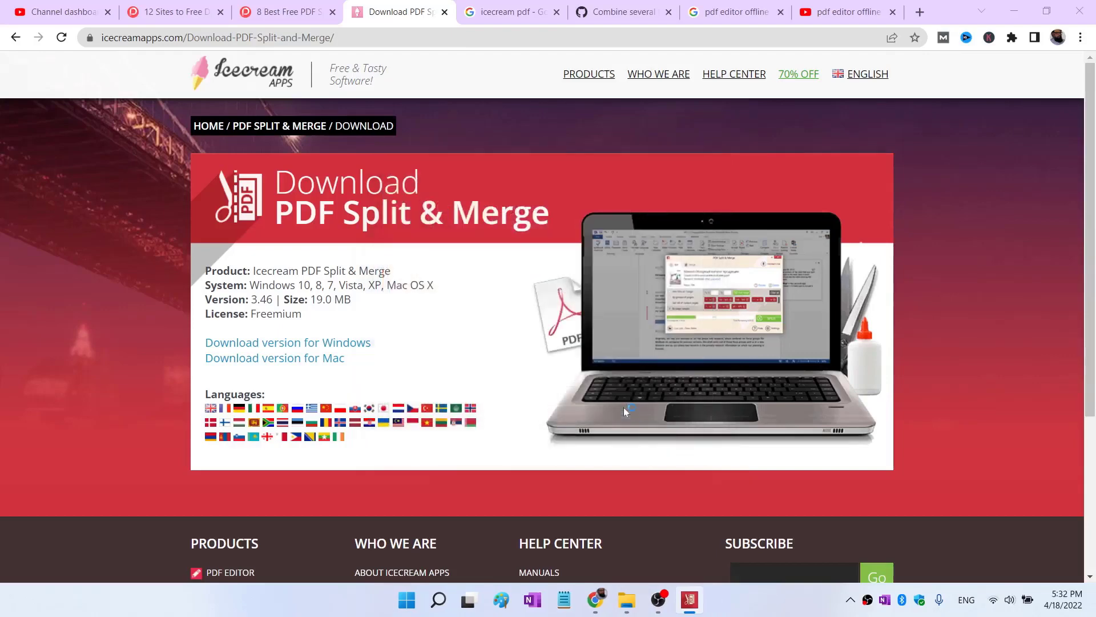
{"action": "left_click", "coordinate": [1081, 12]}
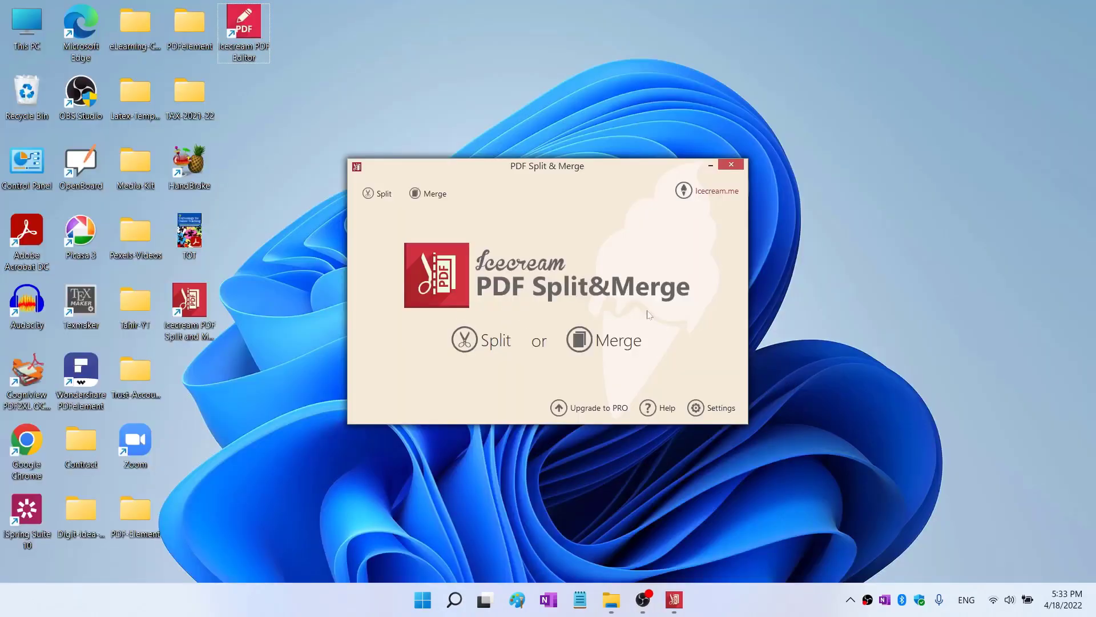
Look through the five pages of TOT.pdf in Acrobat, then minimize the reader
{"action": "double_click", "coordinate": [193, 231]}
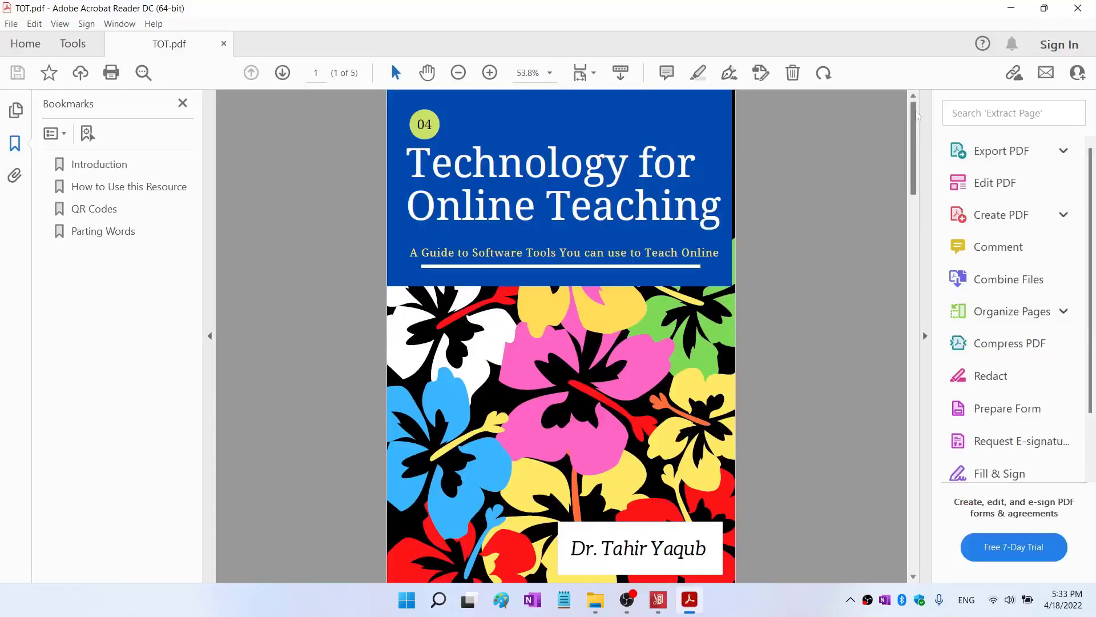
{"action": "left_click_drag", "start_coordinate": [916, 114], "coordinate": [926, 380]}
{"action": "left_click", "coordinate": [689, 599]}
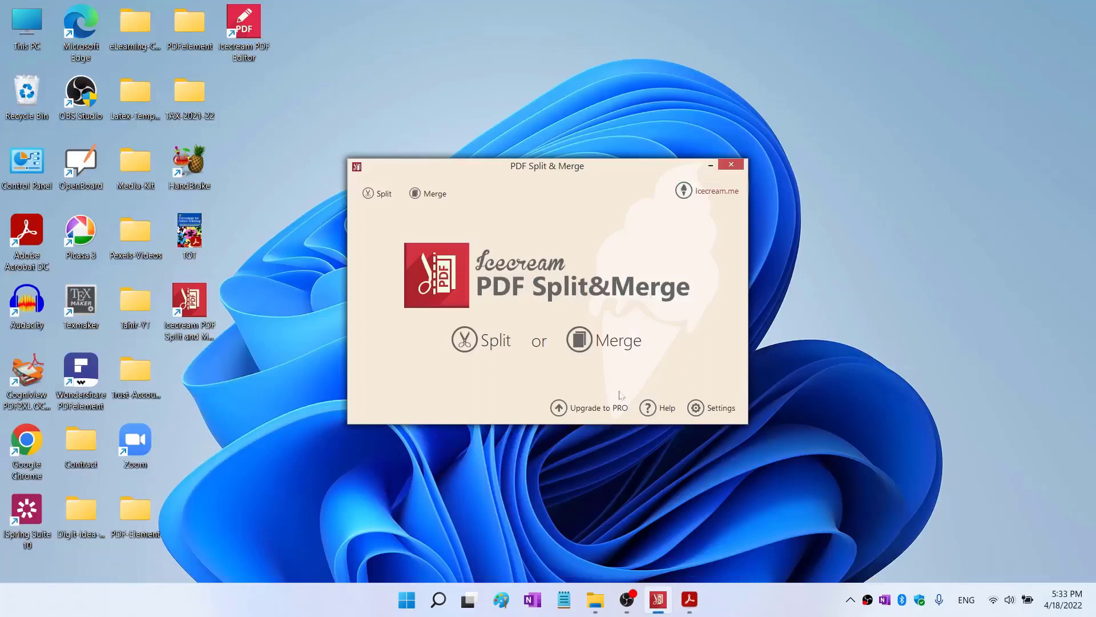
Load TOT.pdf from the Desktop into Split mode and preview its pages
{"action": "left_click", "coordinate": [490, 346]}
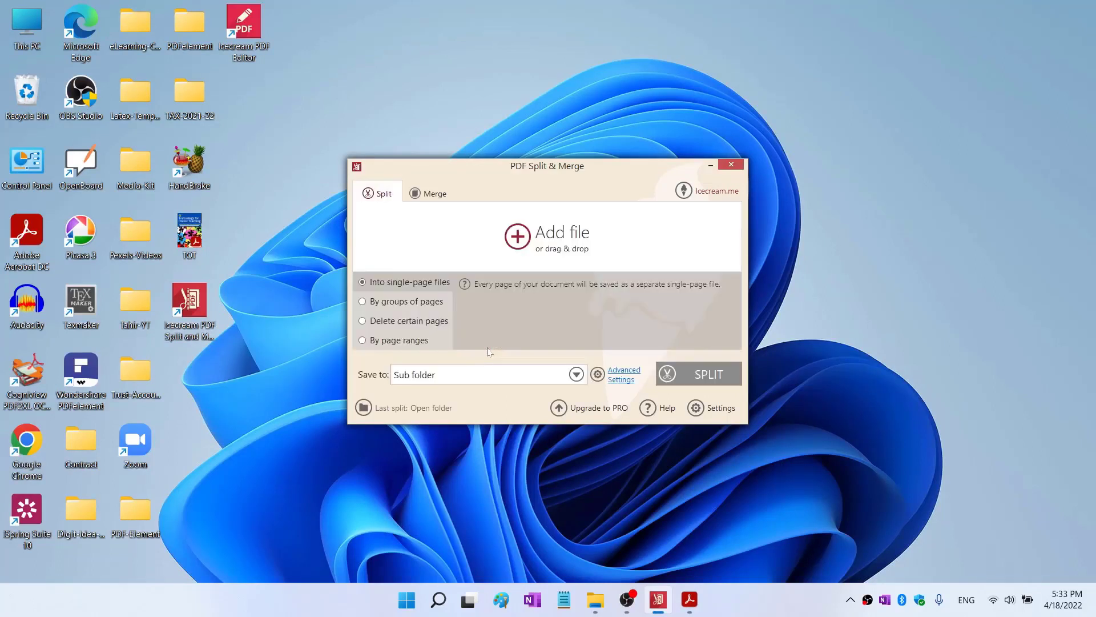
{"action": "left_click", "coordinate": [518, 237]}
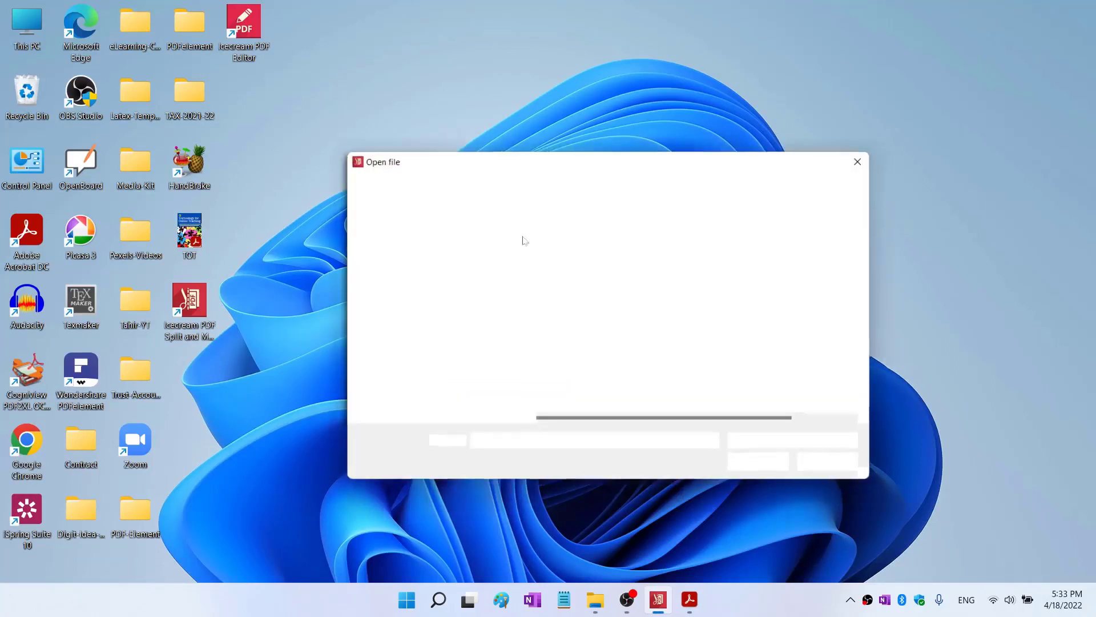
{"action": "left_click", "coordinate": [815, 374]}
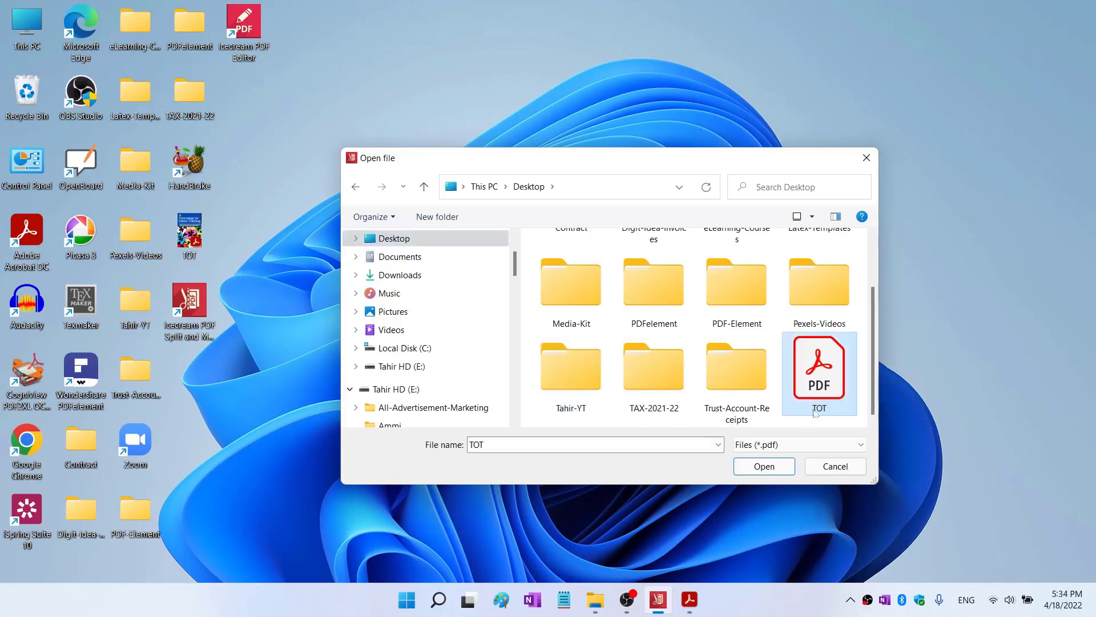
{"action": "left_click", "coordinate": [774, 466]}
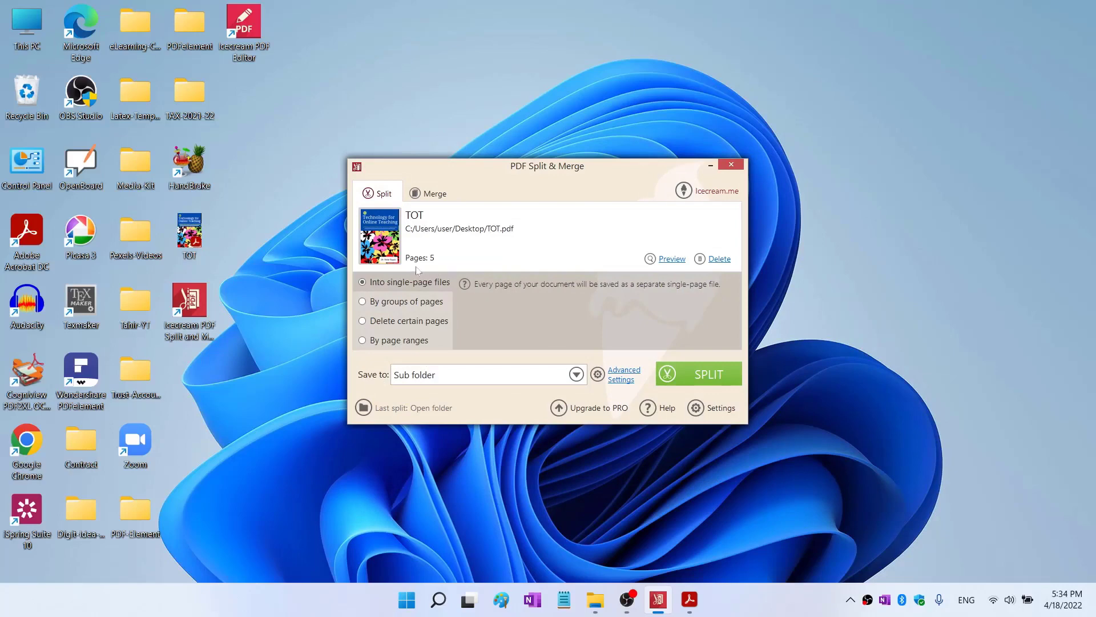
{"action": "left_click", "coordinate": [676, 259]}
{"action": "left_click_drag", "start_coordinate": [721, 229], "coordinate": [720, 141]}
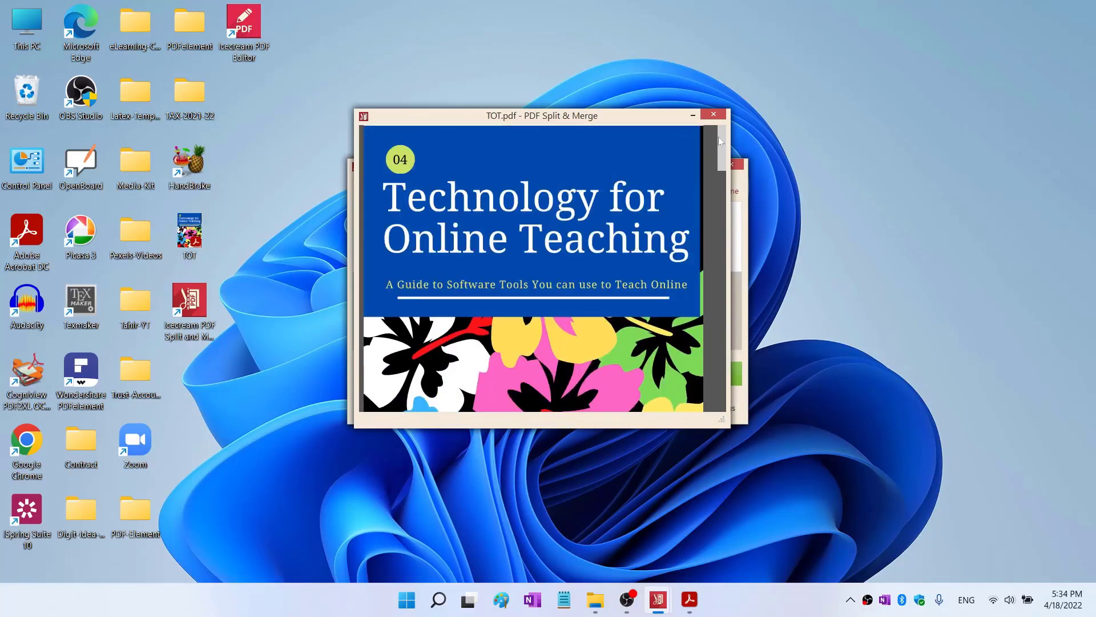
Split TOT.pdf into single-page files TOT_p1 to TOT_p5 and check the TOT folder
{"action": "left_click", "coordinate": [713, 114]}
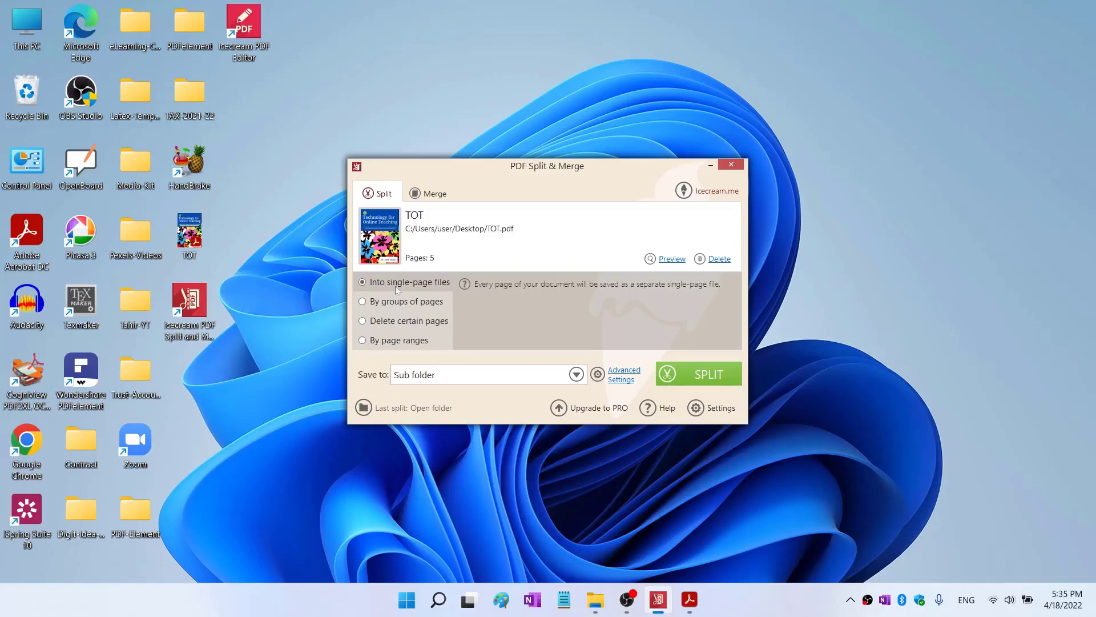
{"action": "left_click", "coordinate": [711, 373]}
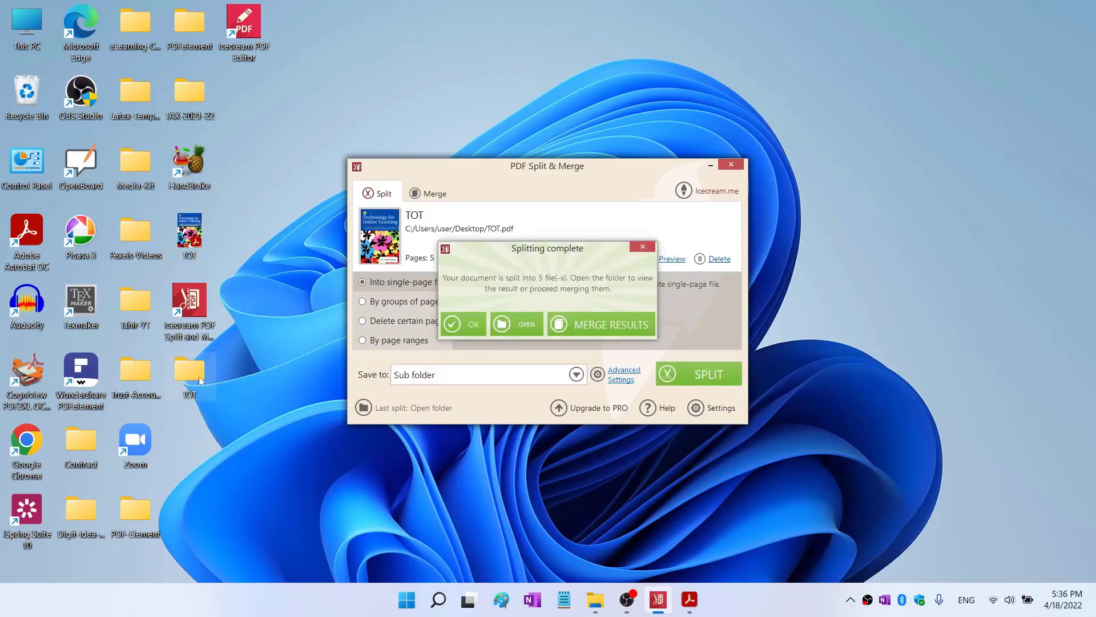
{"action": "double_click", "coordinate": [198, 375]}
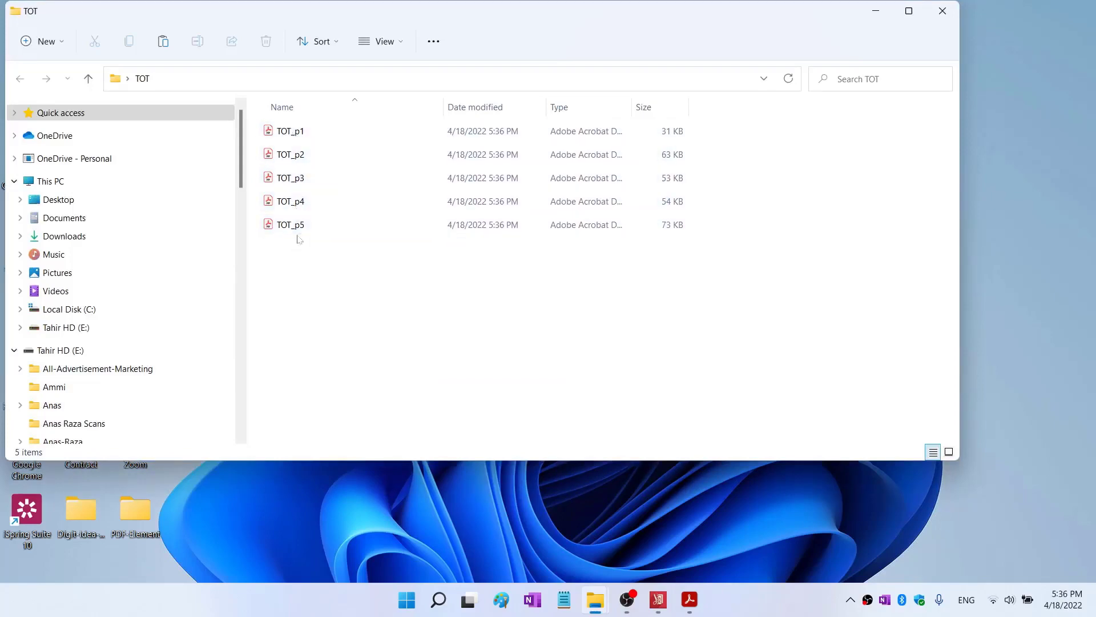
{"action": "left_click", "coordinate": [943, 11]}
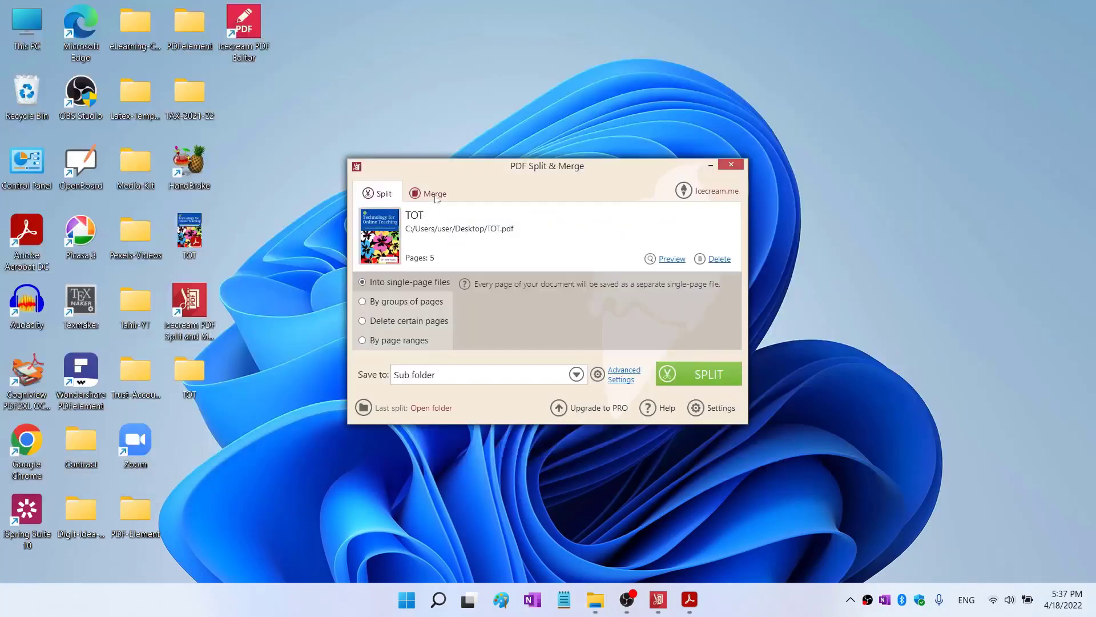
Merge TOT_p1 and TOT_p4 from the TOT folder into one PDF and show its Desktop folder
{"action": "left_click", "coordinate": [435, 197]}
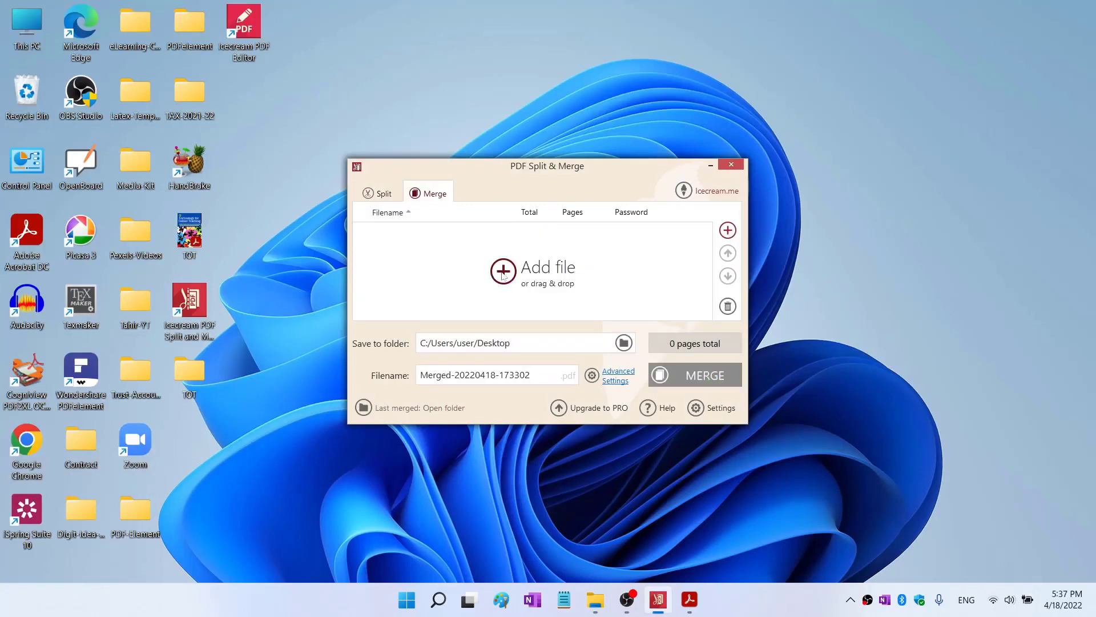
{"action": "left_click", "coordinate": [503, 272]}
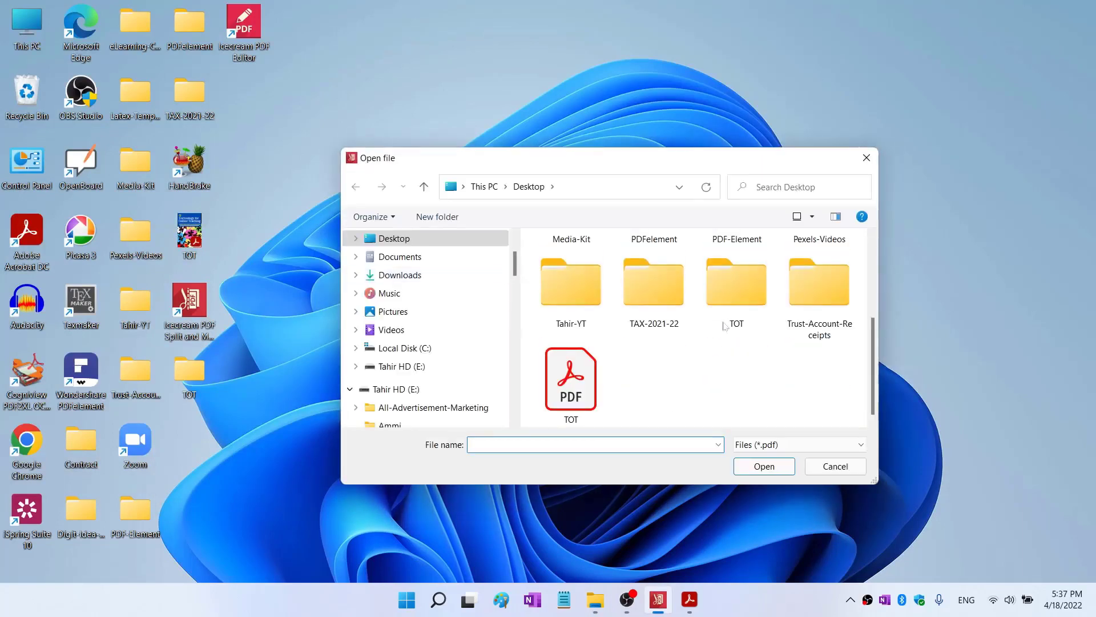
{"action": "double_click", "coordinate": [730, 314]}
{"action": "left_click", "coordinate": [564, 261]}
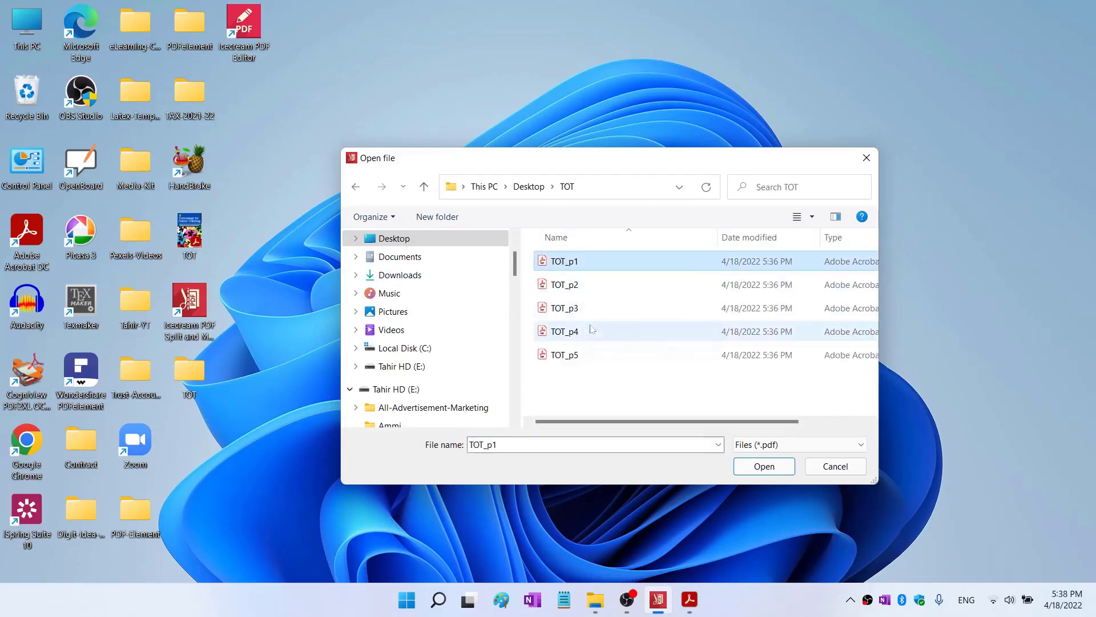
{"action": "left_click", "coordinate": [572, 332], "text": "ctrl"}
{"action": "left_click", "coordinate": [764, 466]}
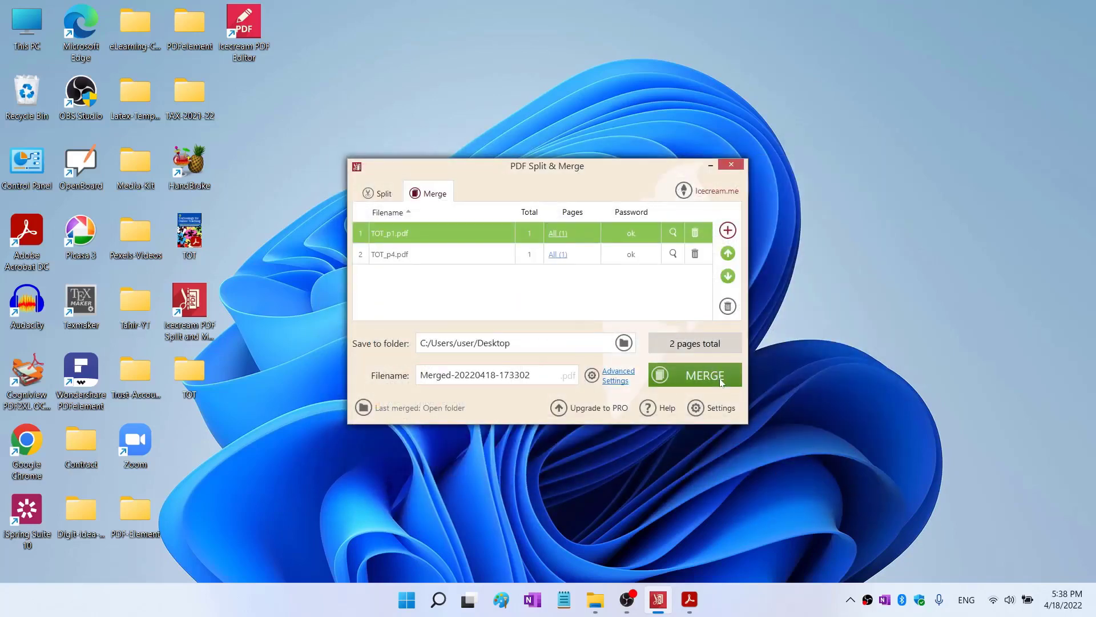
{"action": "left_click", "coordinate": [721, 380]}
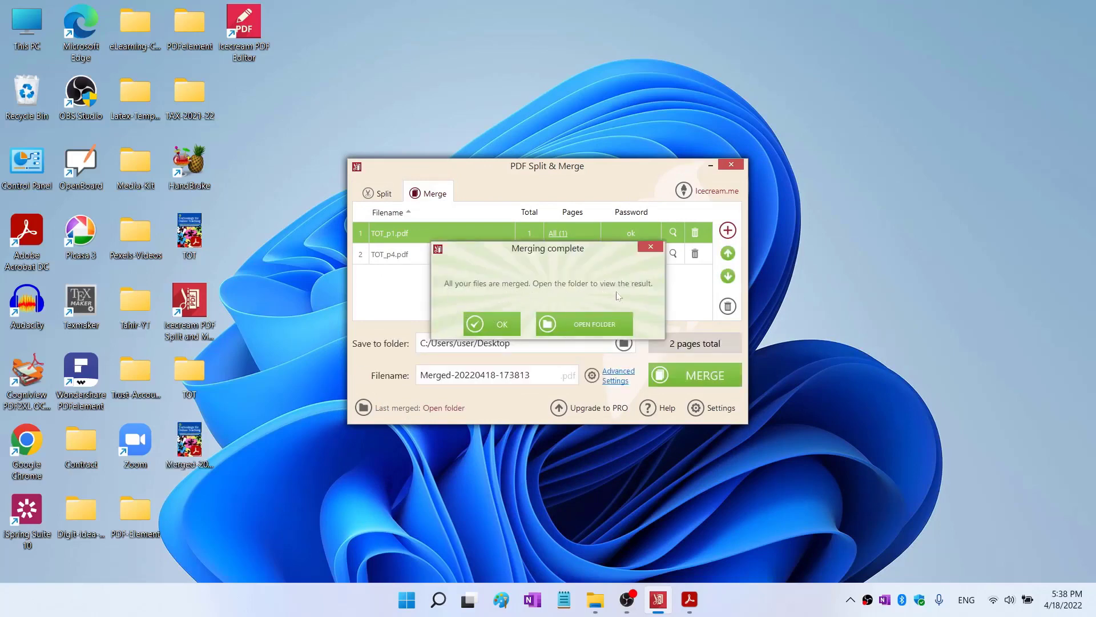
{"action": "left_click", "coordinate": [594, 326]}
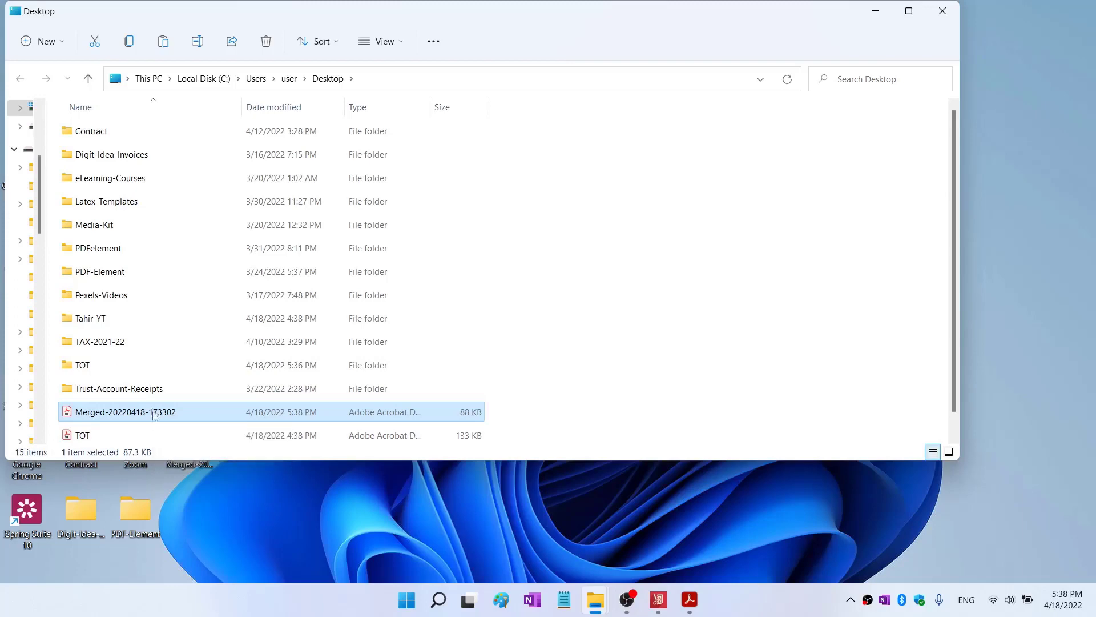
Open the merged PDF in Acrobat, scroll through its two pages, then quit the reader
{"action": "double_click", "coordinate": [153, 413]}
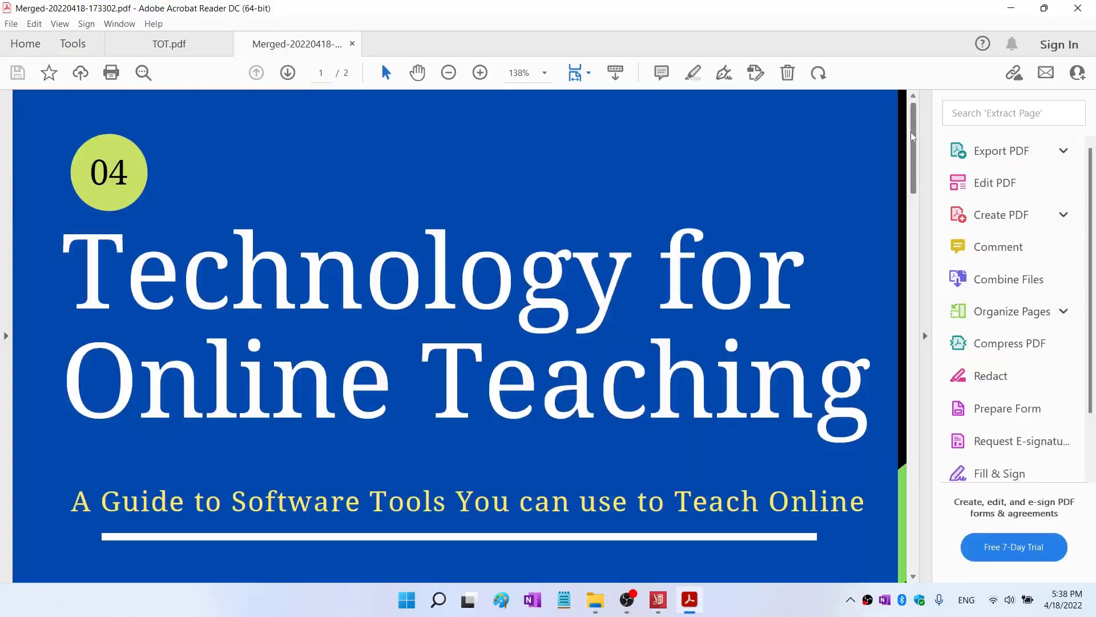
{"action": "mouse_move", "coordinate": [912, 136]}
{"action": "left_mouse_down"}
{"action": "mouse_move", "coordinate": [924, 474]}
{"action": "mouse_move", "coordinate": [922, 137]}
{"action": "left_mouse_up"}
{"action": "key", "text": "alt+F4"}
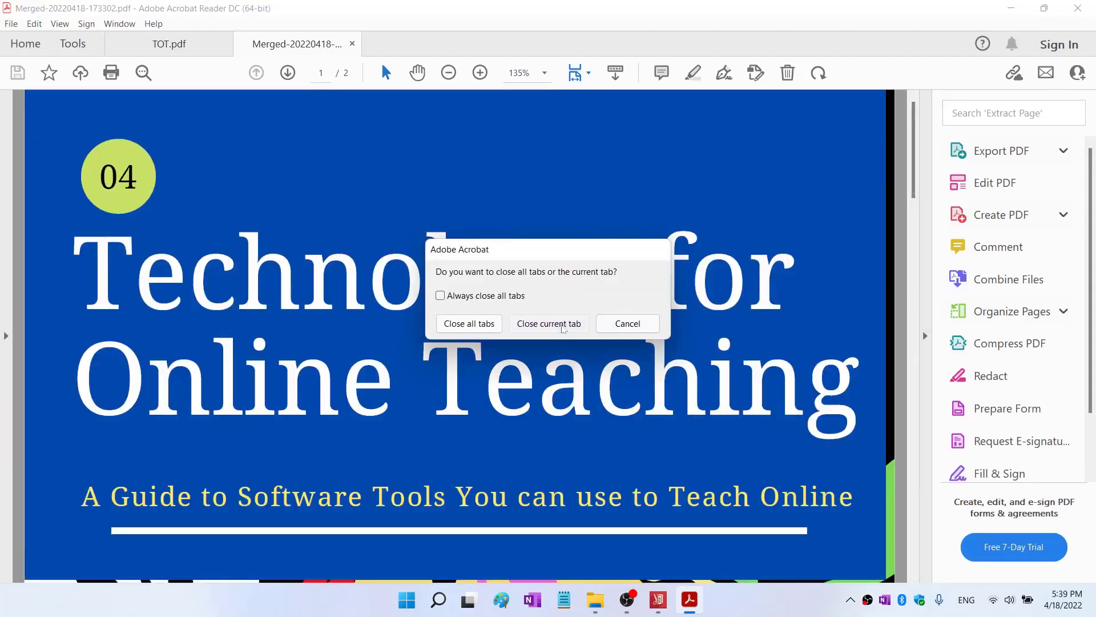
{"action": "left_click", "coordinate": [470, 323]}
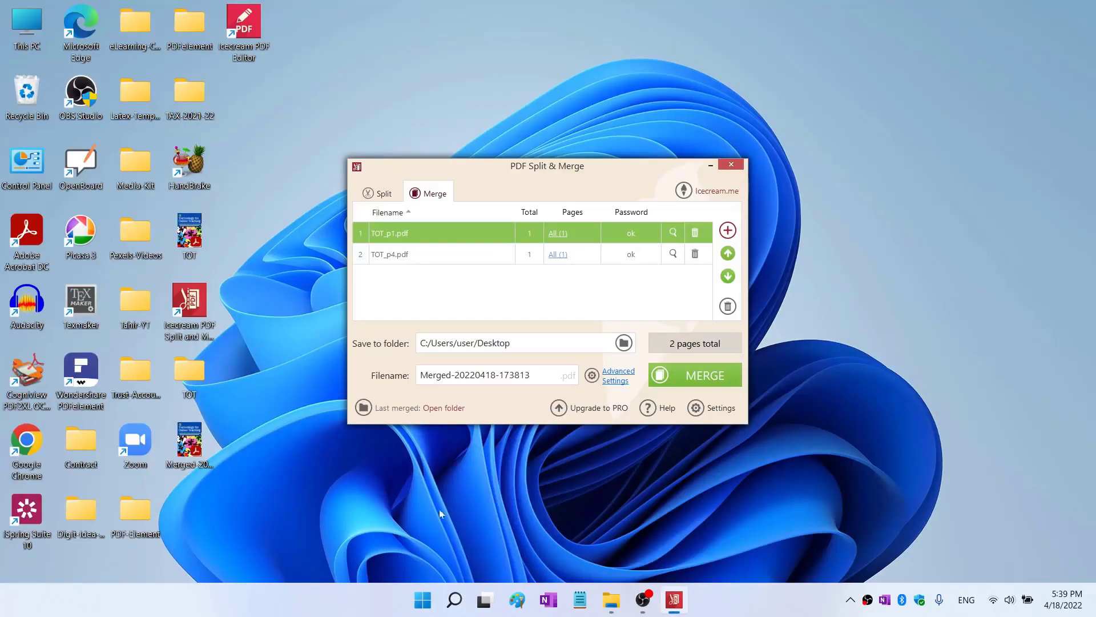
Choose split by page ranges for TOT.pdf and add the range 1–2
{"action": "left_click", "coordinate": [198, 452]}
{"action": "left_click", "coordinate": [383, 195]}
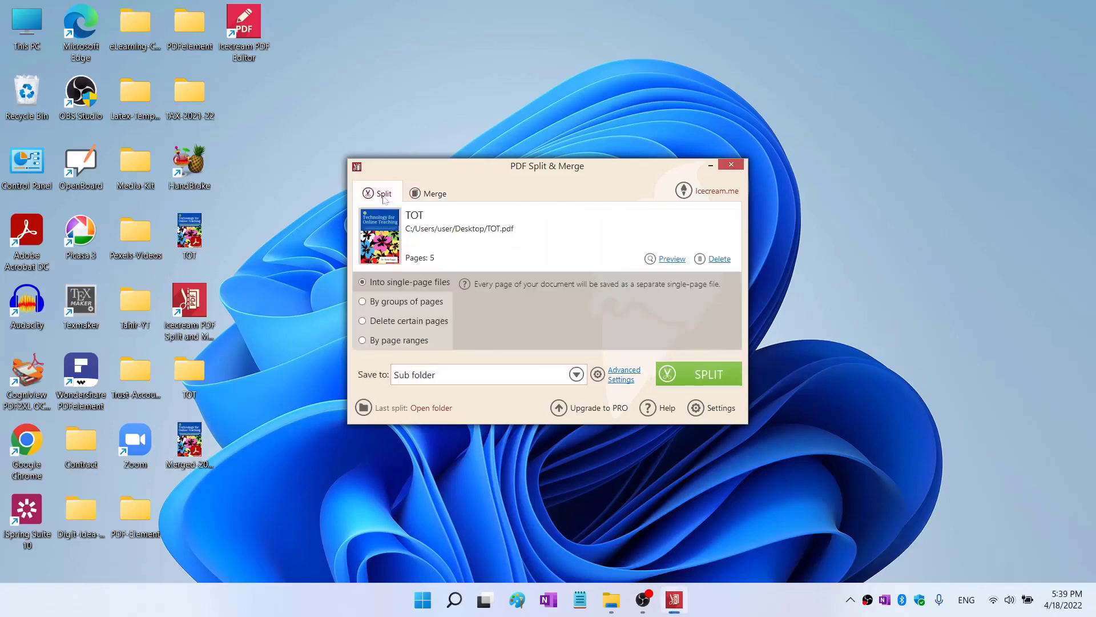
{"action": "left_click", "coordinate": [363, 341]}
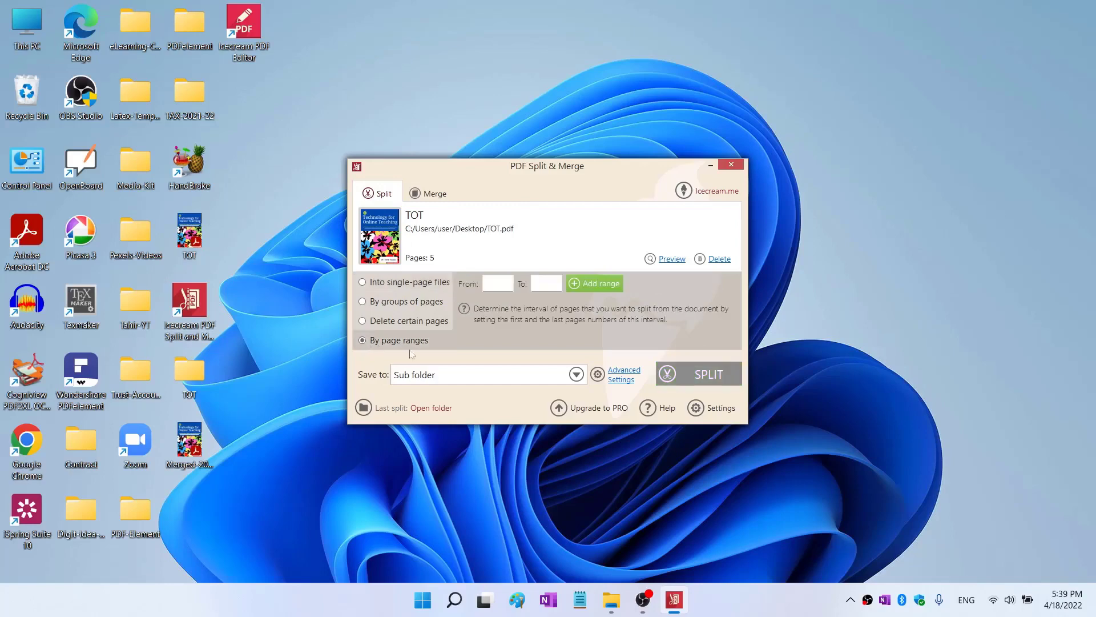
{"action": "left_click", "coordinate": [485, 284]}
{"action": "type", "text": "1"}
{"action": "left_click", "coordinate": [546, 286]}
{"action": "type", "text": "2"}
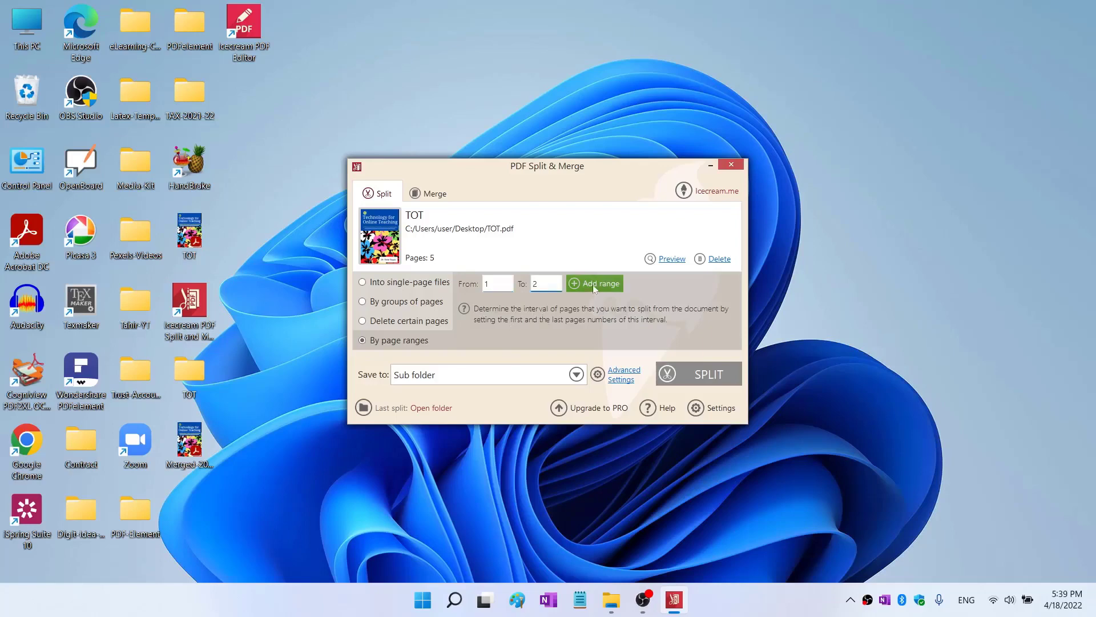
{"action": "left_click", "coordinate": [593, 287]}
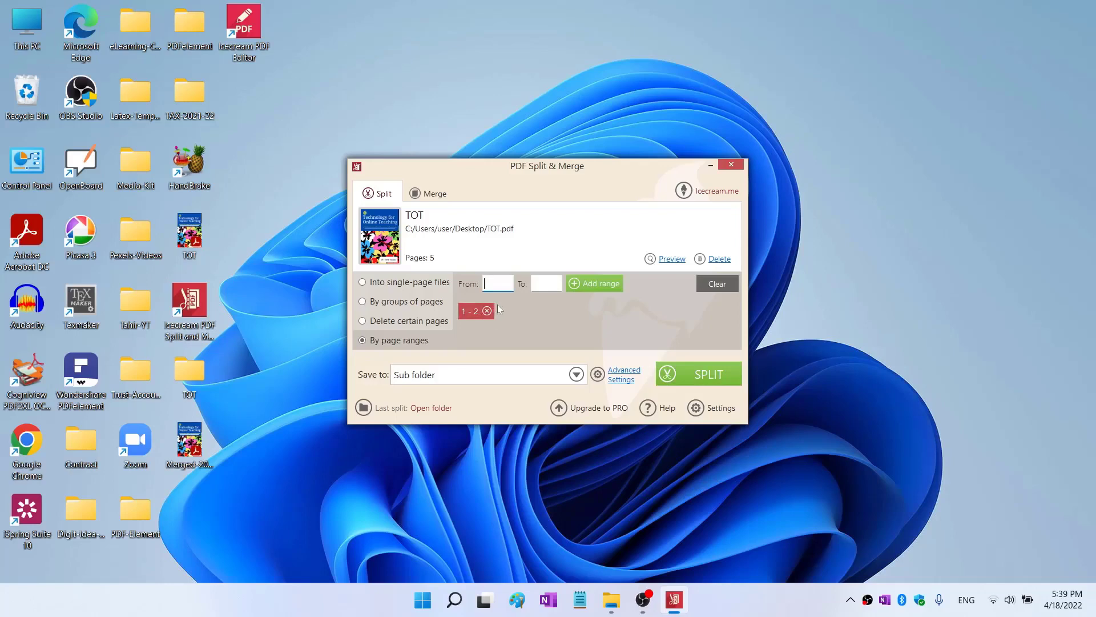
Add the range 4–5 and split TOT.pdf into the two range files
{"action": "type", "text": "4"}
{"action": "key", "text": "Tab"}
{"action": "type", "text": "5"}
{"action": "left_click", "coordinate": [581, 287]}
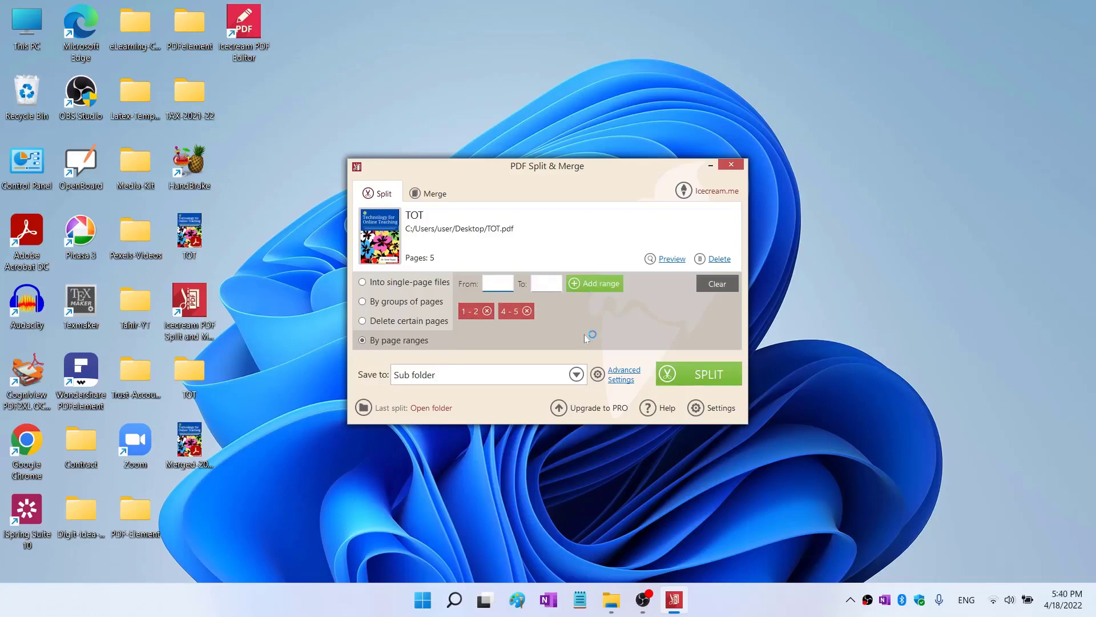
{"action": "left_click", "coordinate": [710, 372]}
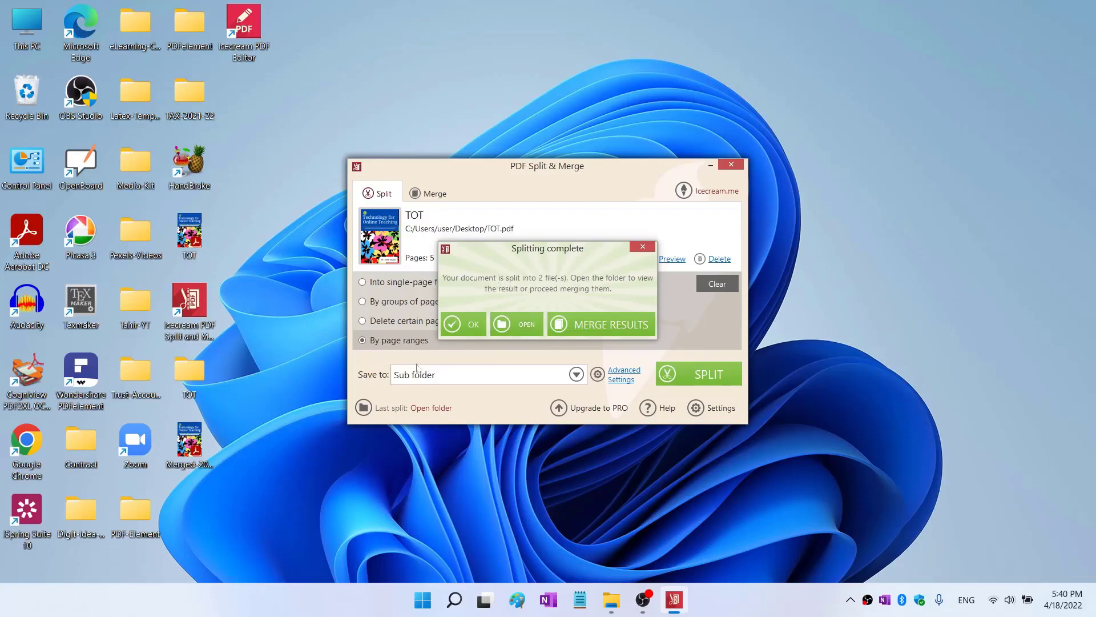
Open the TOT folder and check TOT_p1-2 in Acrobat before closing it
{"action": "double_click", "coordinate": [203, 370]}
{"action": "left_click", "coordinate": [168, 193]}
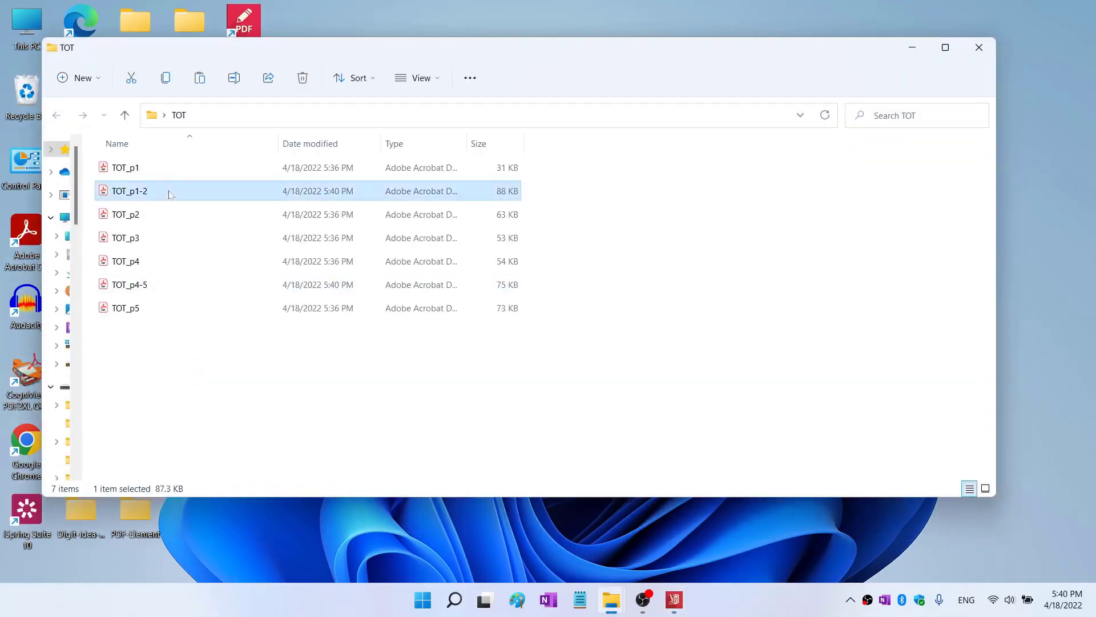
{"action": "left_click", "coordinate": [177, 281], "text": "ctrl"}
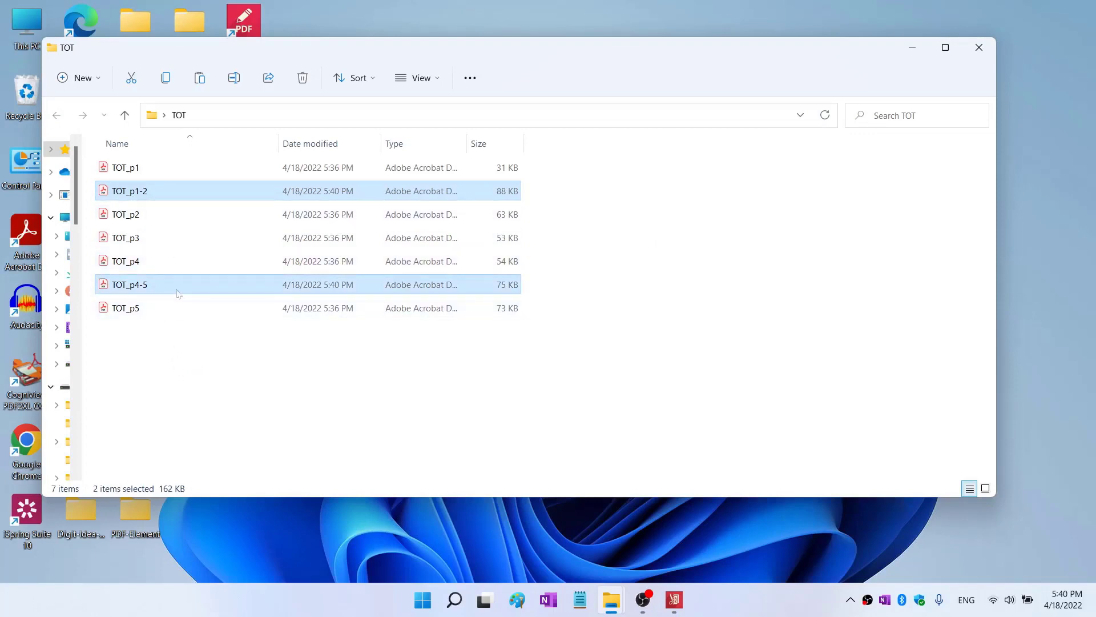
{"action": "left_click", "coordinate": [154, 193]}
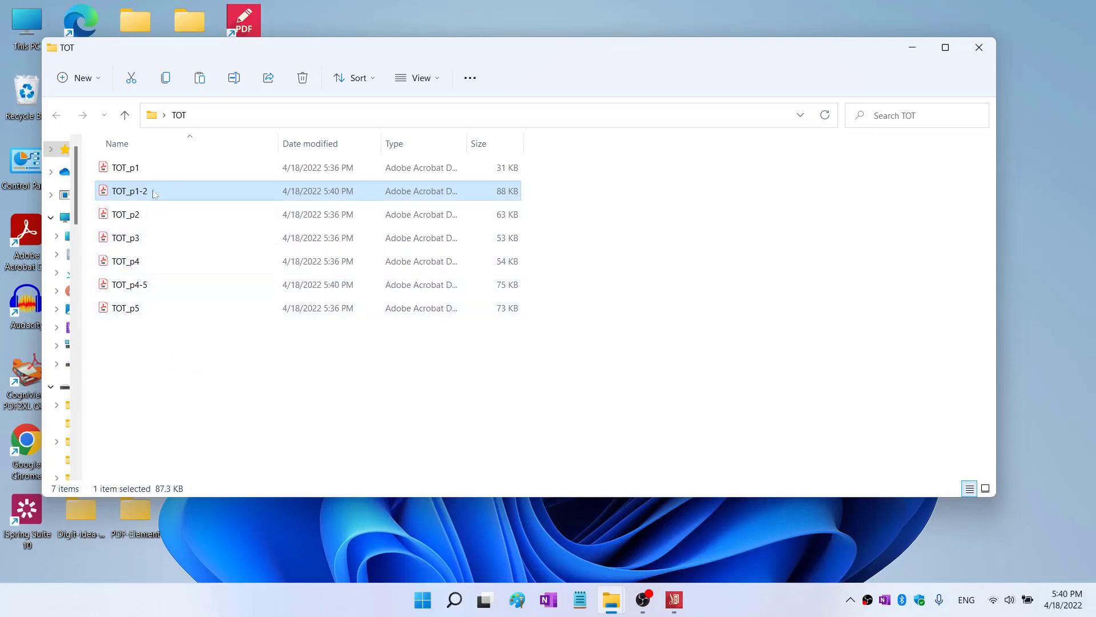
{"action": "double_click", "coordinate": [154, 193]}
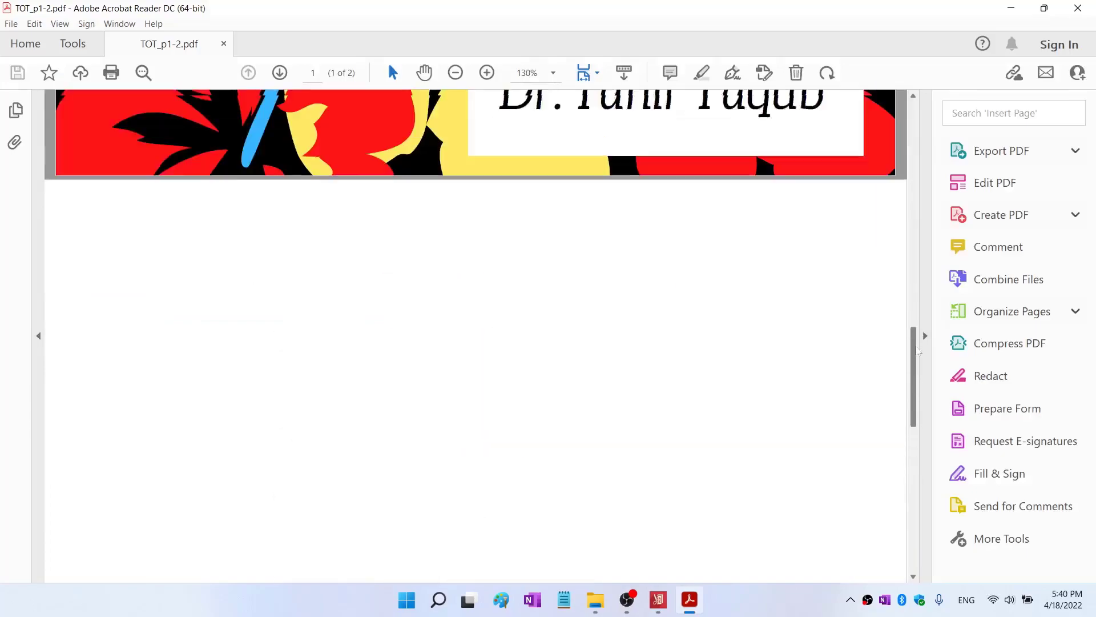
{"action": "left_click", "coordinate": [1077, 8]}
Check TOT_p4-5's pages in Acrobat and dismiss the splitting complete message
{"action": "left_click", "coordinate": [153, 292]}
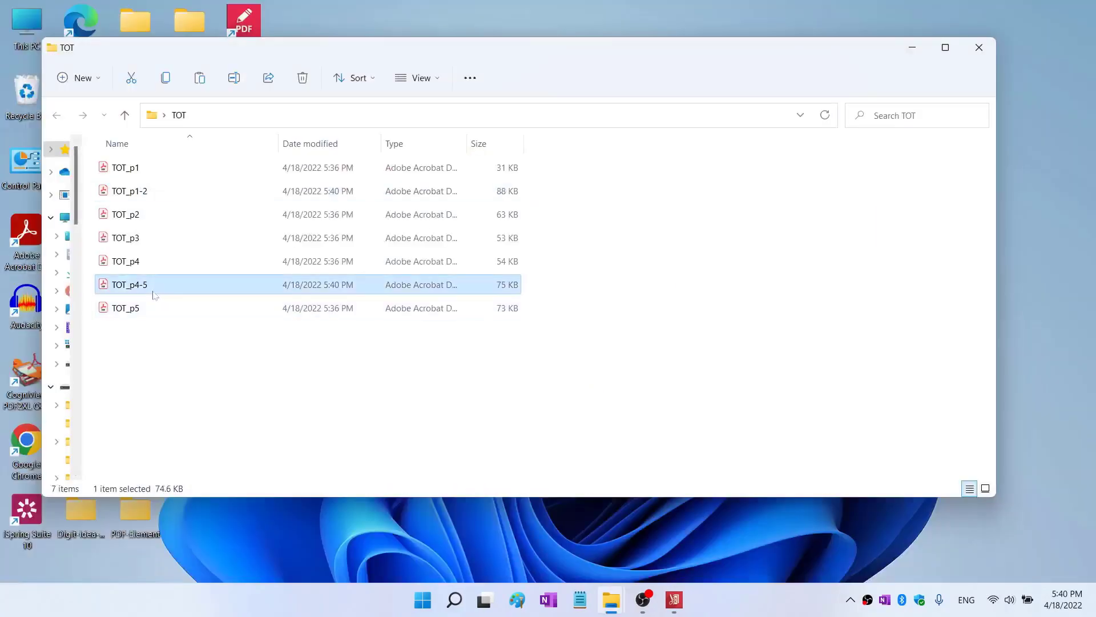
{"action": "double_click", "coordinate": [153, 292]}
{"action": "scroll", "coordinate": [911, 435], "scroll_direction": "down", "scroll_amount": 20}
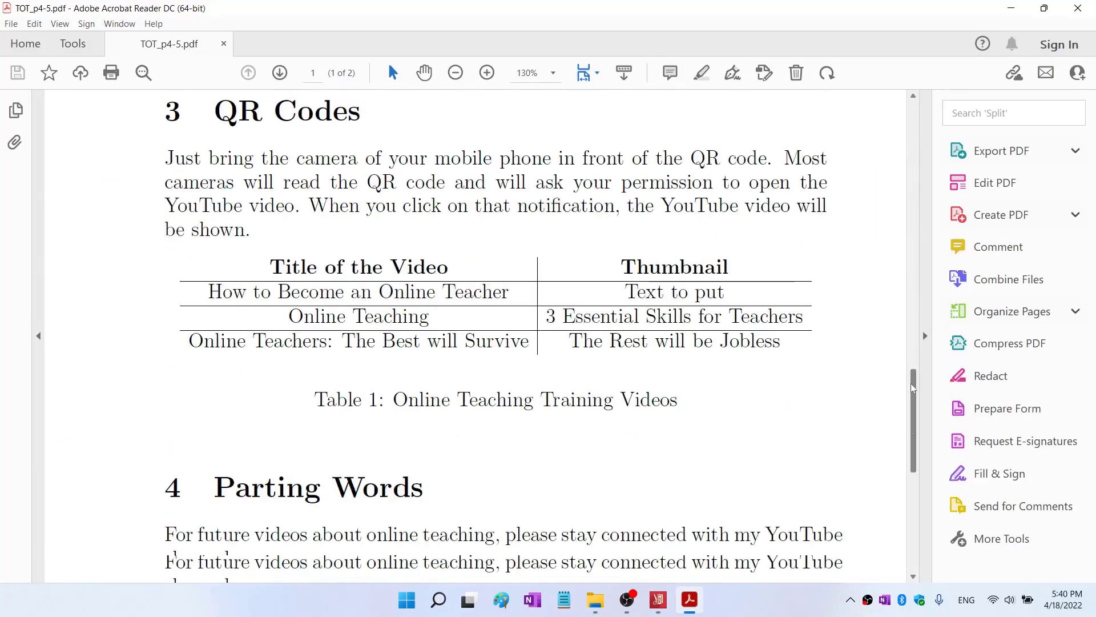
{"action": "scroll", "coordinate": [911, 435], "scroll_direction": "down", "scroll_amount": 4}
{"action": "scroll", "coordinate": [910, 435], "scroll_direction": "up", "scroll_amount": 10}
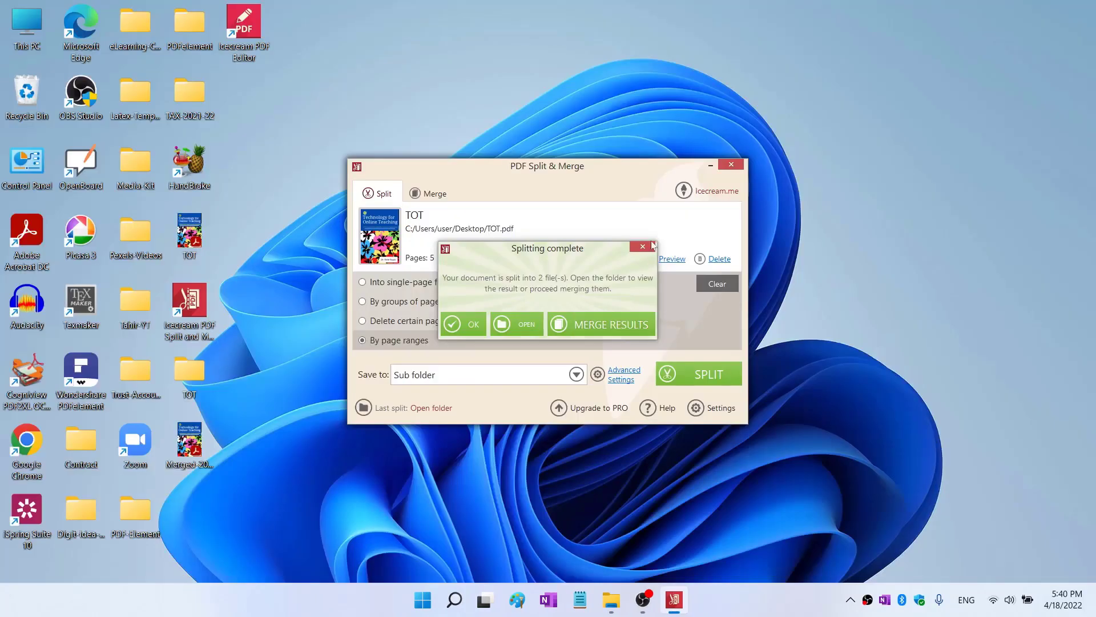
{"action": "left_click", "coordinate": [652, 246]}
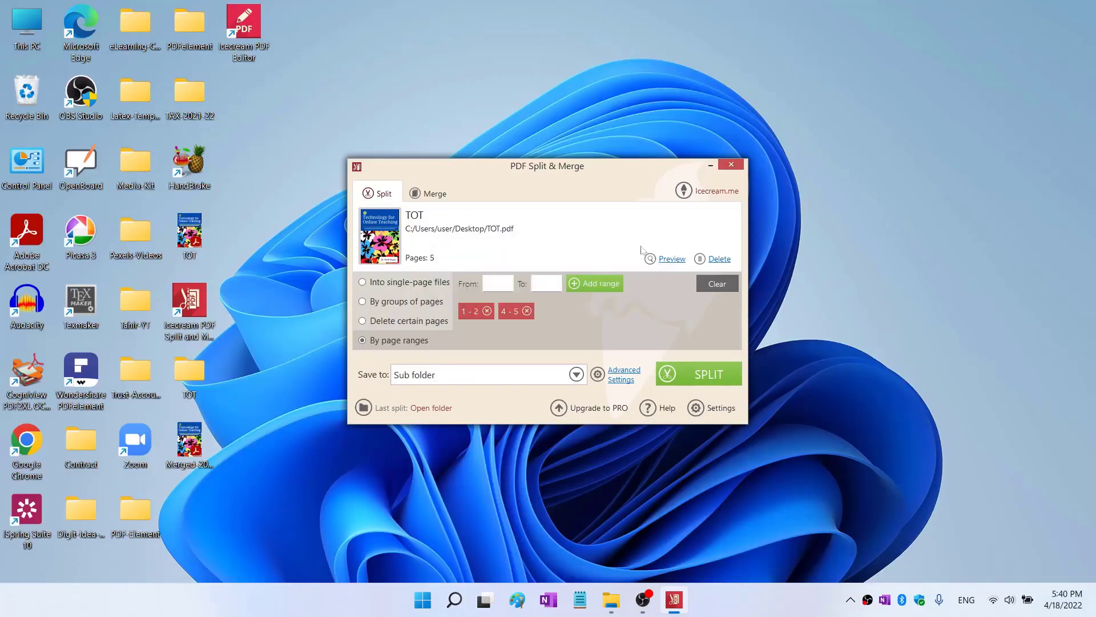
Relaunch PDF Split & Merge and review PDF Editor PRO pricing: $49.95 one-time, $69 package
{"action": "left_click", "coordinate": [731, 166]}
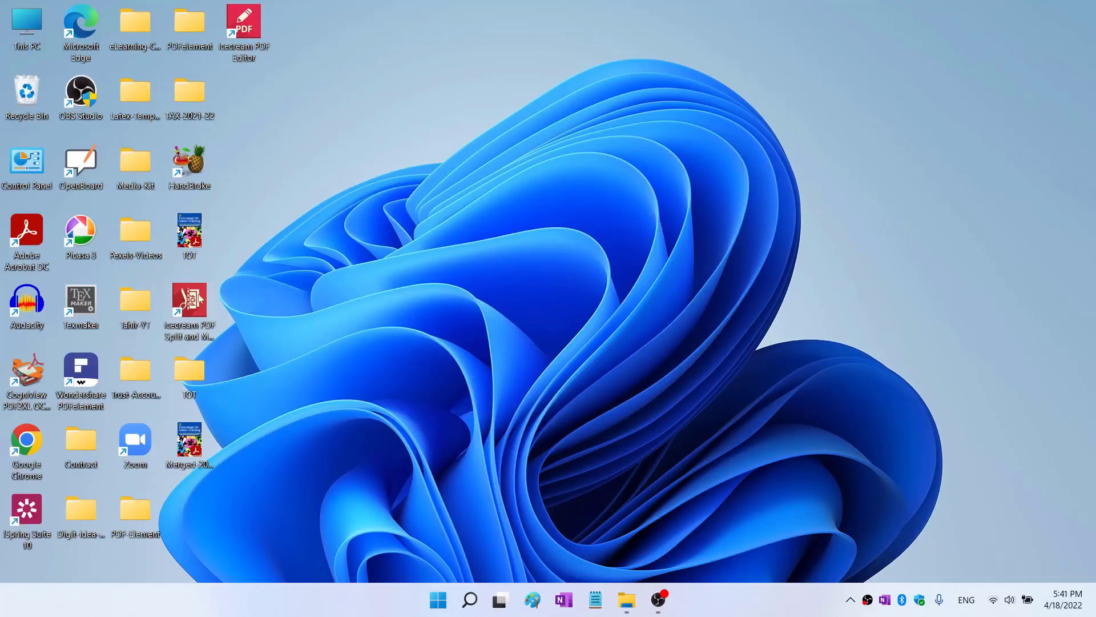
{"action": "double_click", "coordinate": [200, 298]}
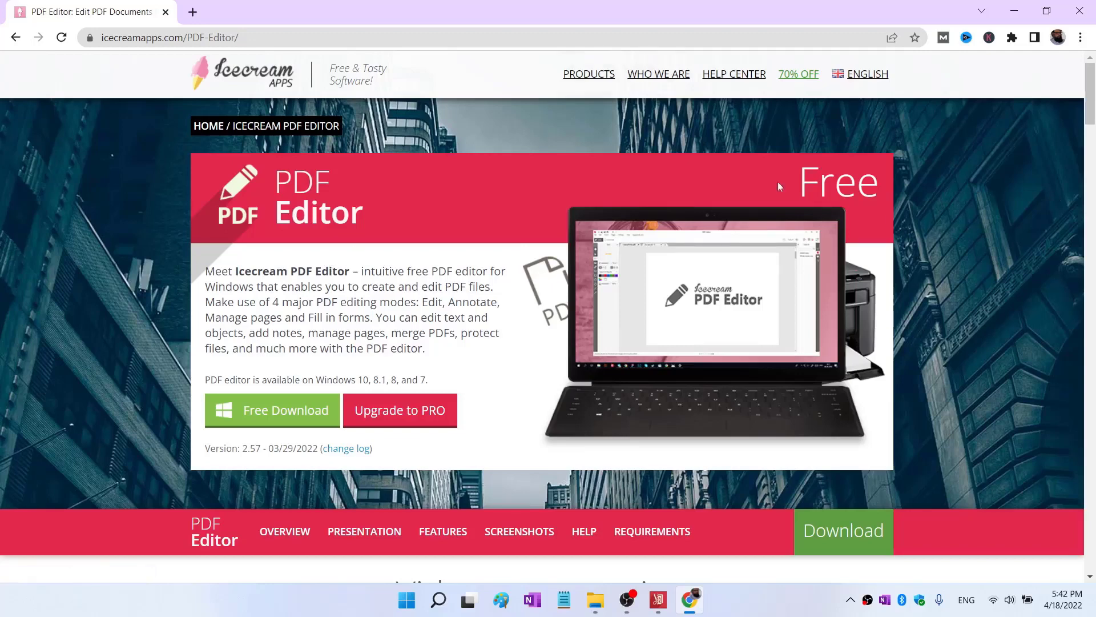
{"action": "mouse_move", "coordinate": [590, 77]}
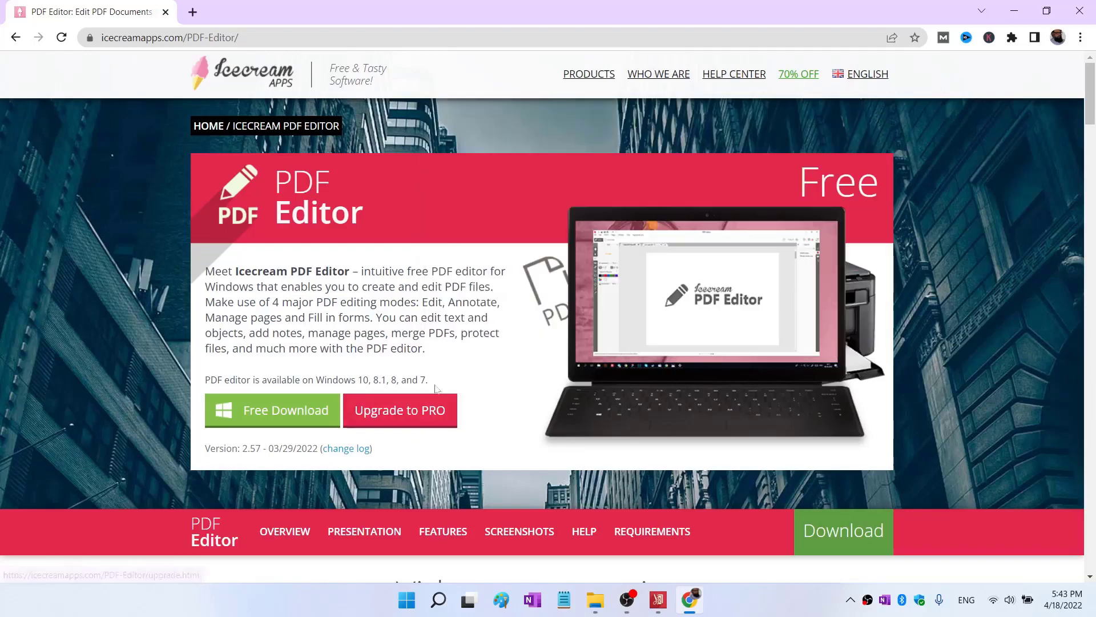
{"action": "left_click", "coordinate": [433, 422]}
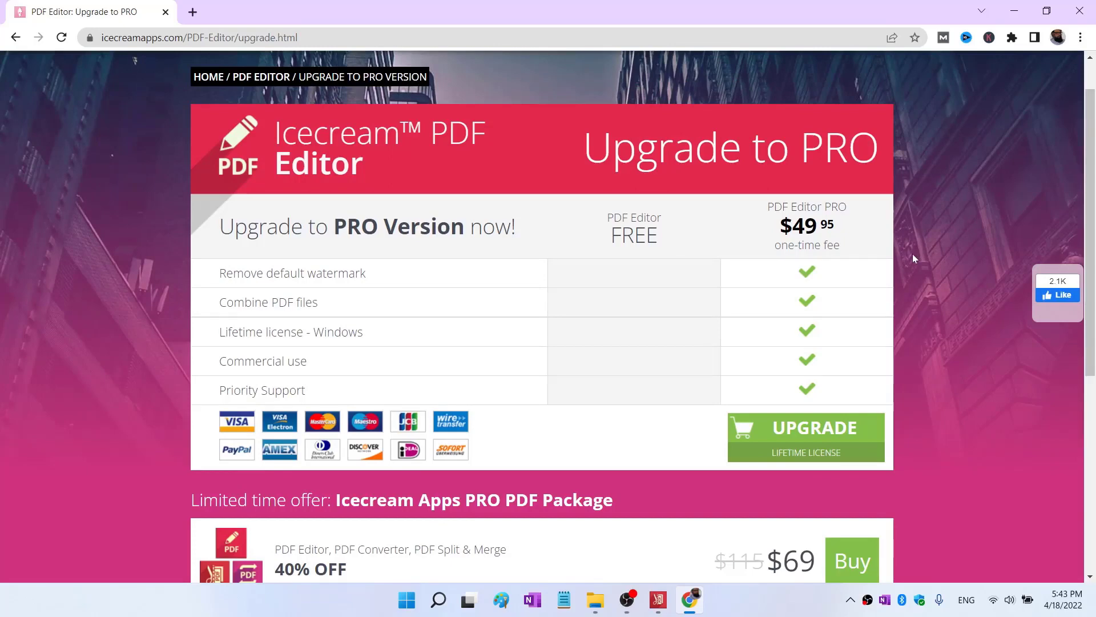
{"action": "scroll", "coordinate": [914, 313], "scroll_direction": "down", "scroll_amount": 1}
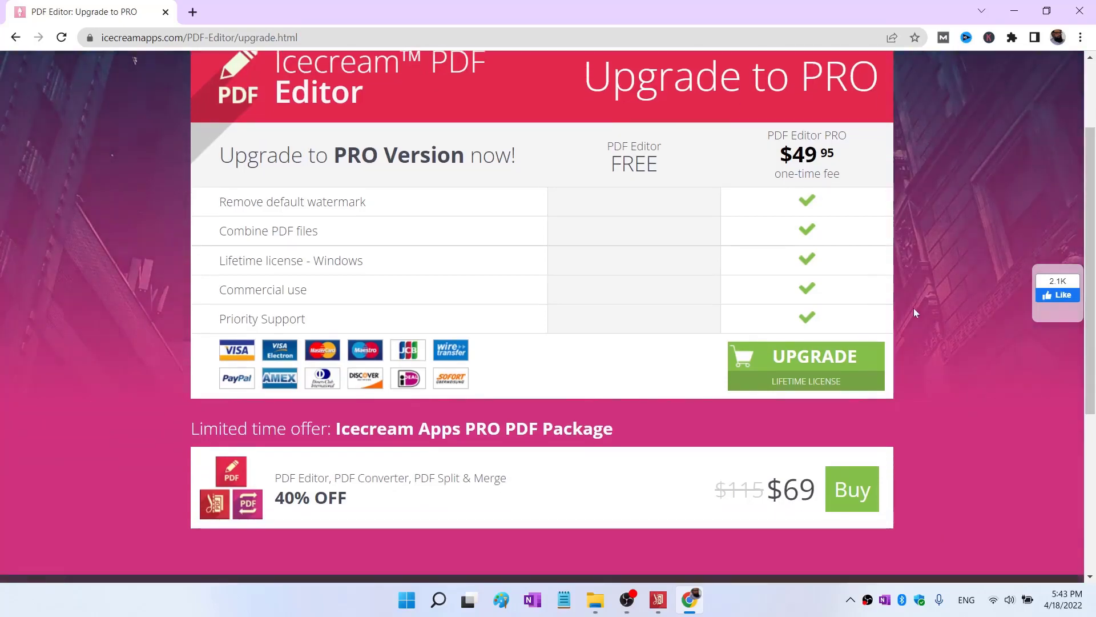